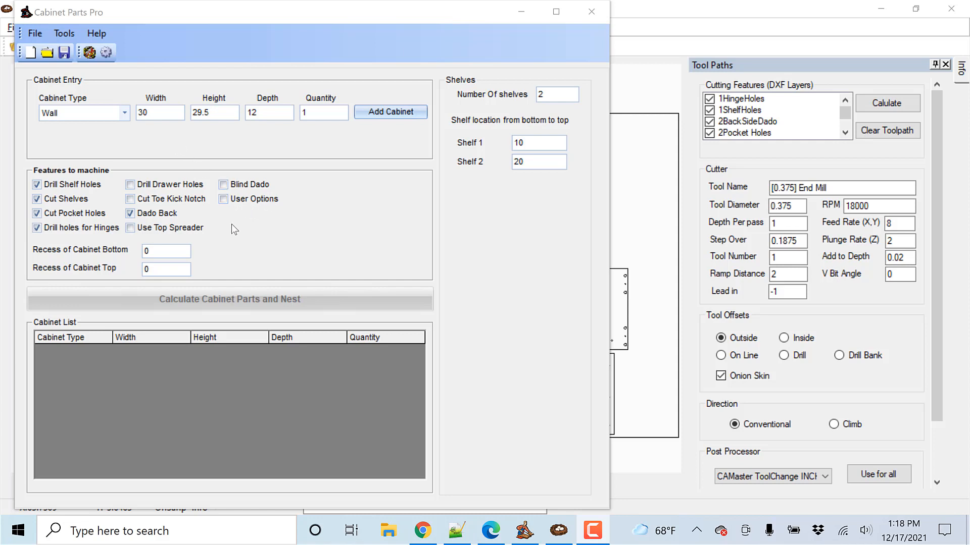
Step: Enable User Options in the default features of the Wall cabinet type and close the cabinet settings
click(106, 54)
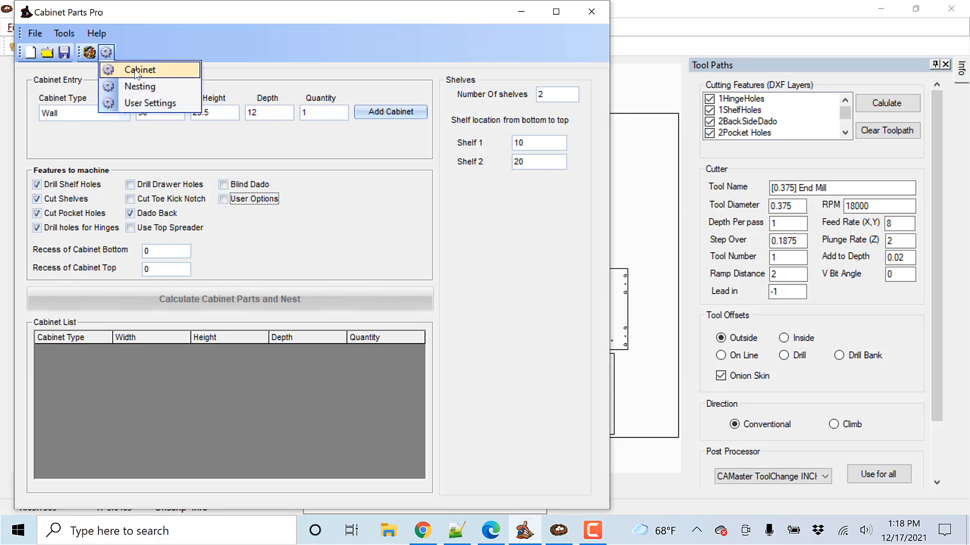
click(138, 73)
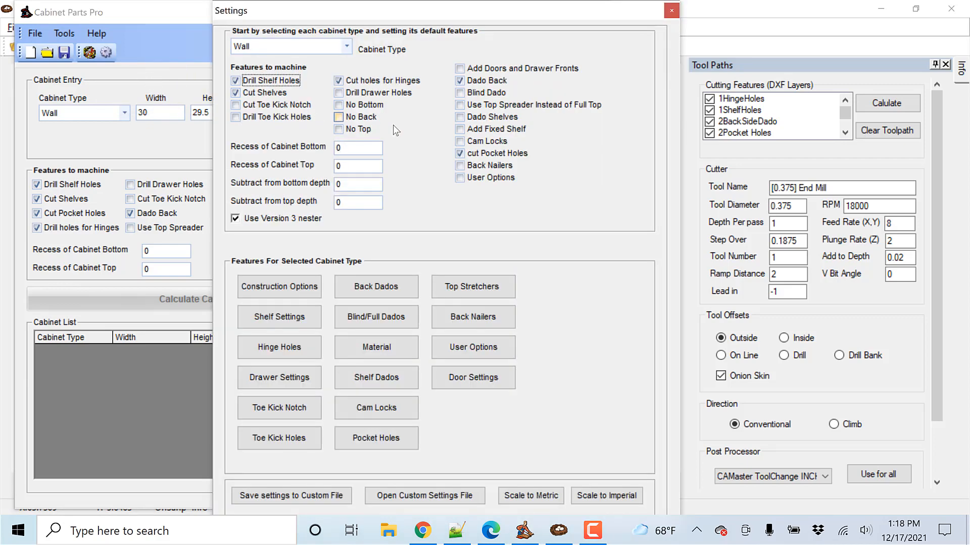
click(459, 179)
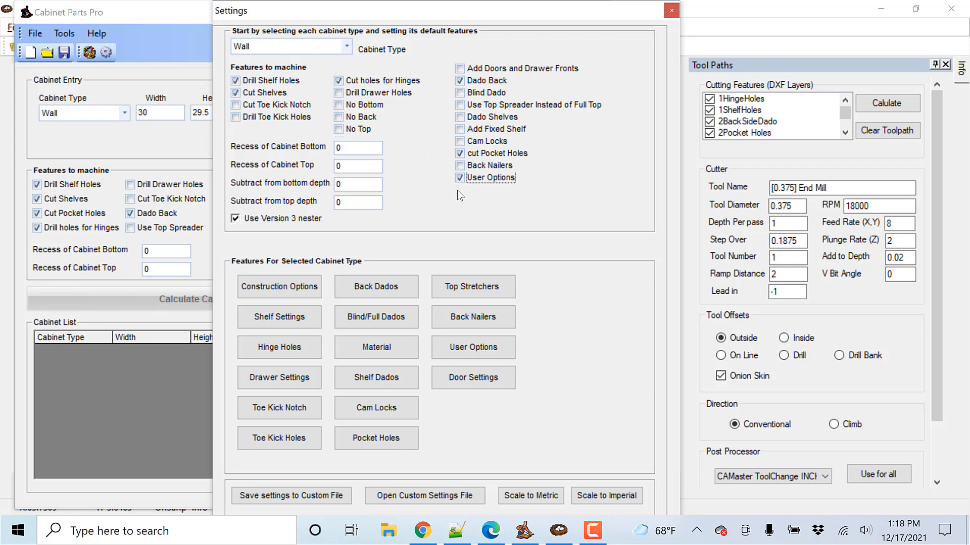
click(672, 16)
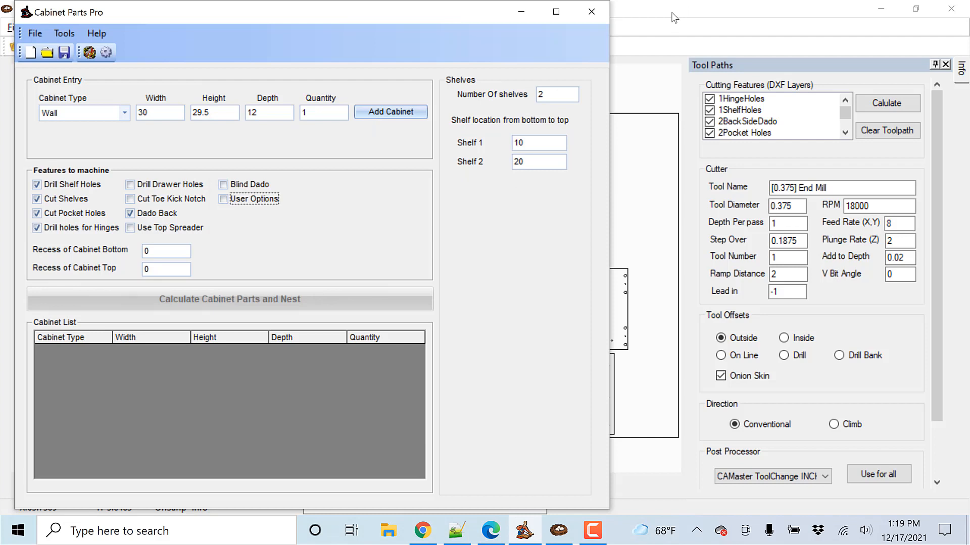
Step: Switch to PartNester, examine the hole layout on the nested cabinet side panels, and close PartNester
key(alt+Tab)
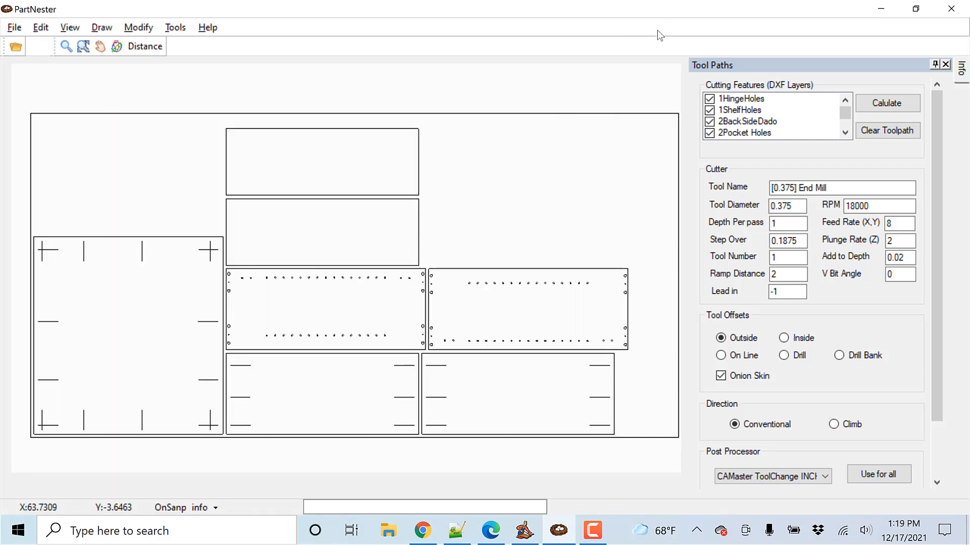
scroll(636, 298, up, 3)
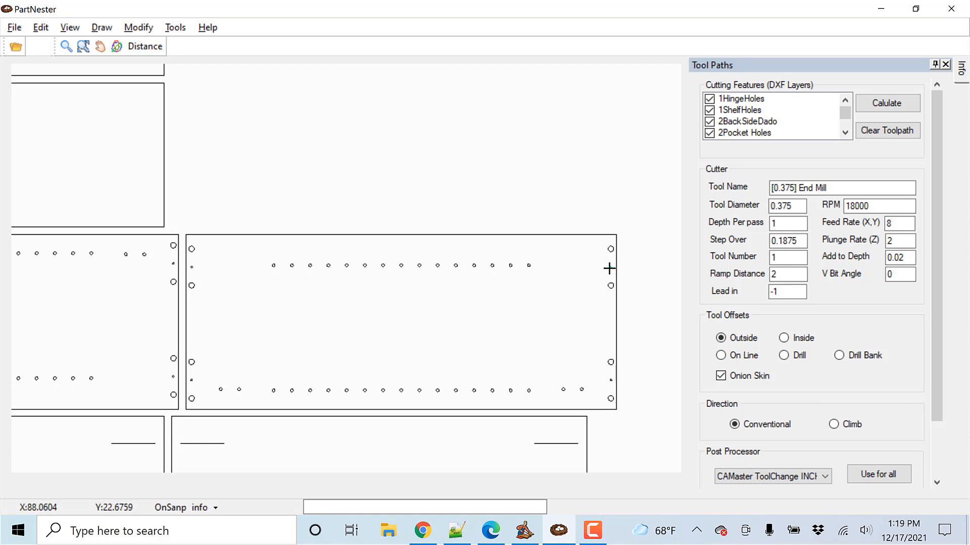
click(617, 294)
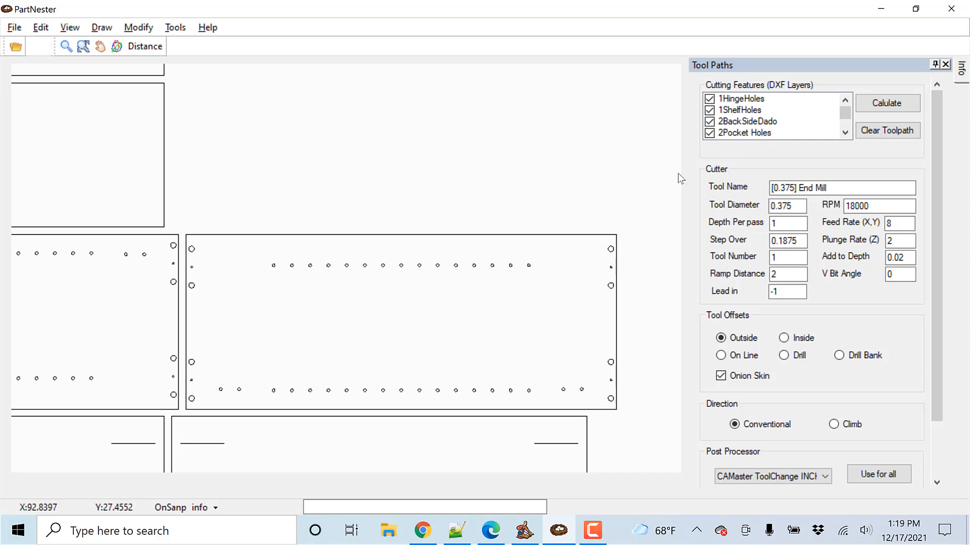
click(951, 10)
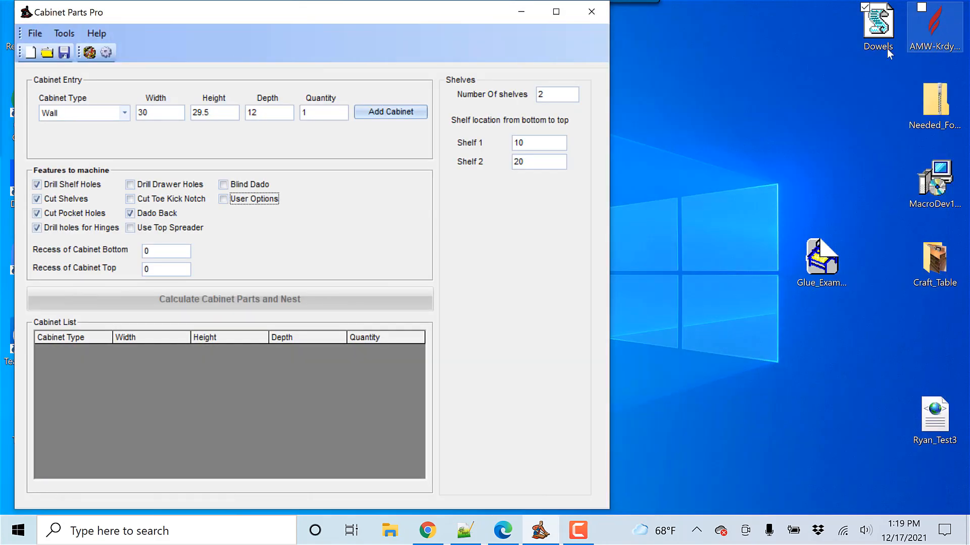
Step: Move the Dowels script lower on the desktop and open the Scripts folder inside the CabinetPartsPro user data folder
click(887, 49)
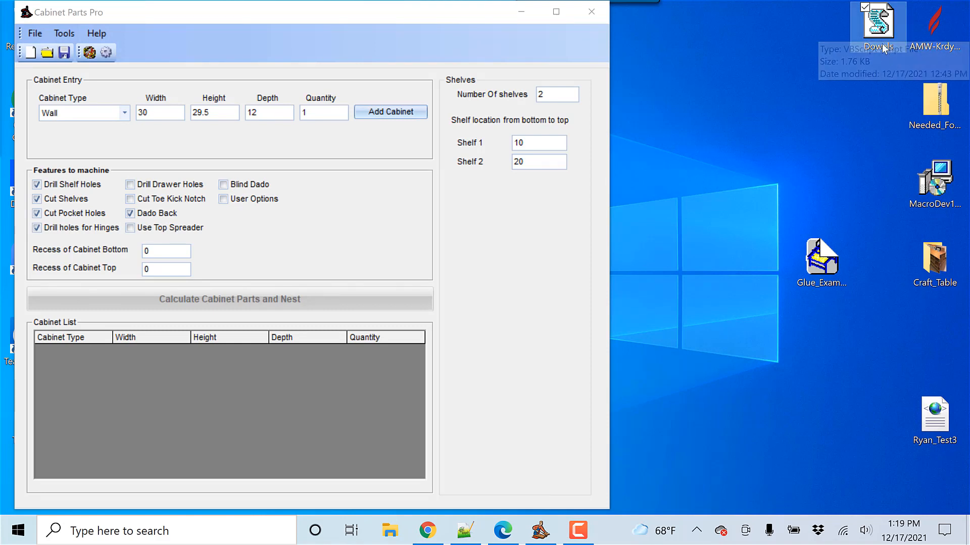
drag(873, 48, 874, 111)
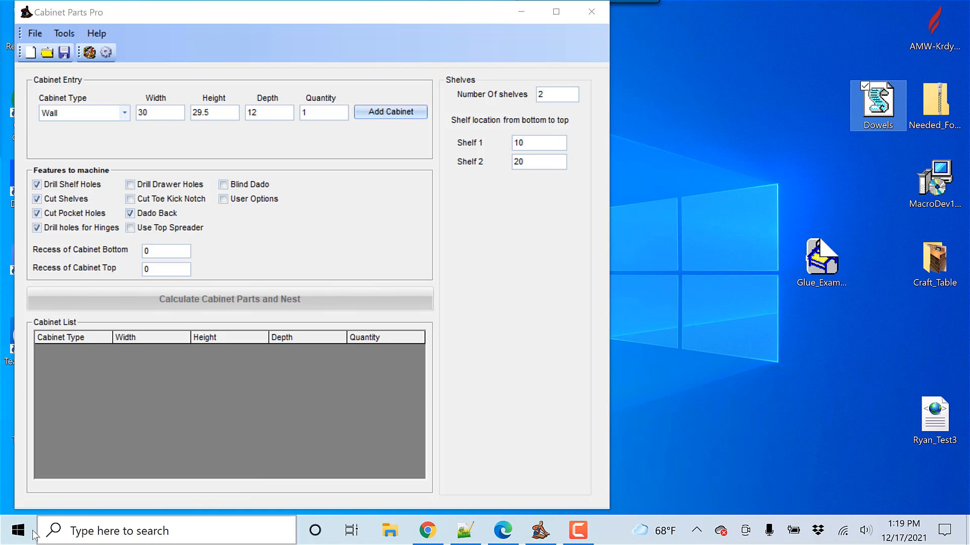
click(19, 531)
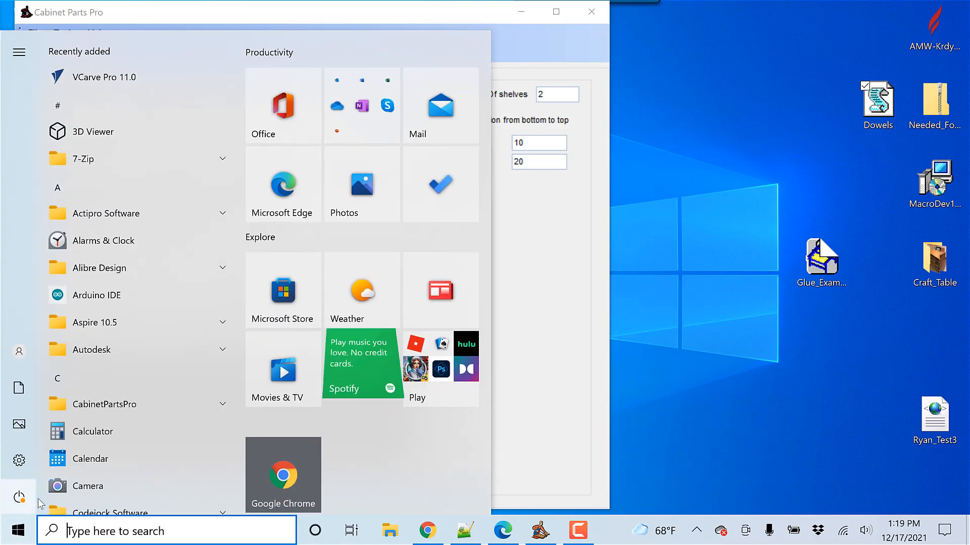
click(114, 409)
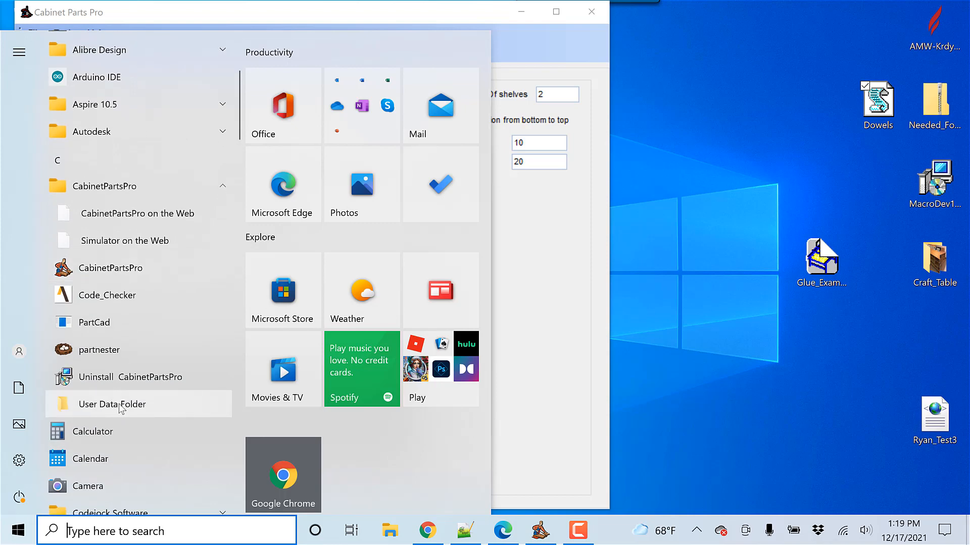
click(121, 409)
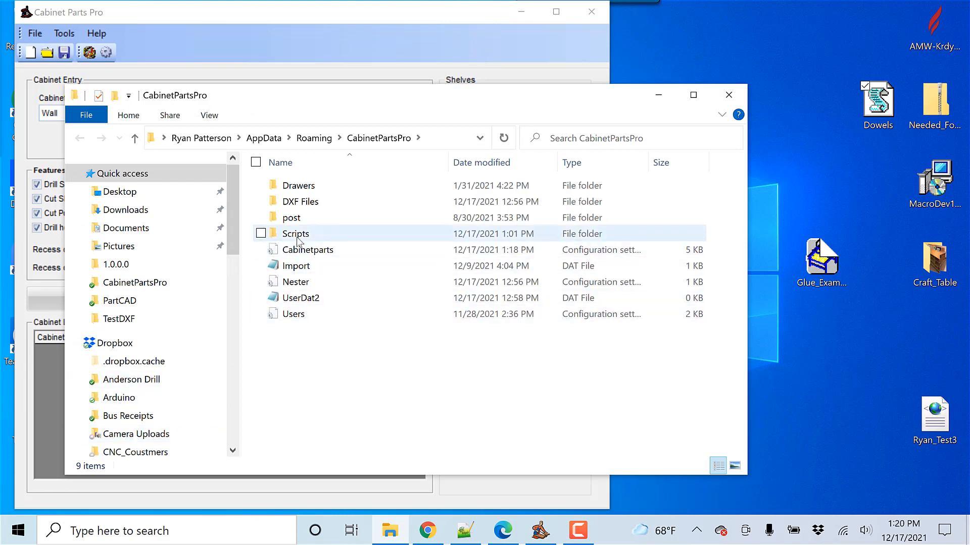
double_click(289, 236)
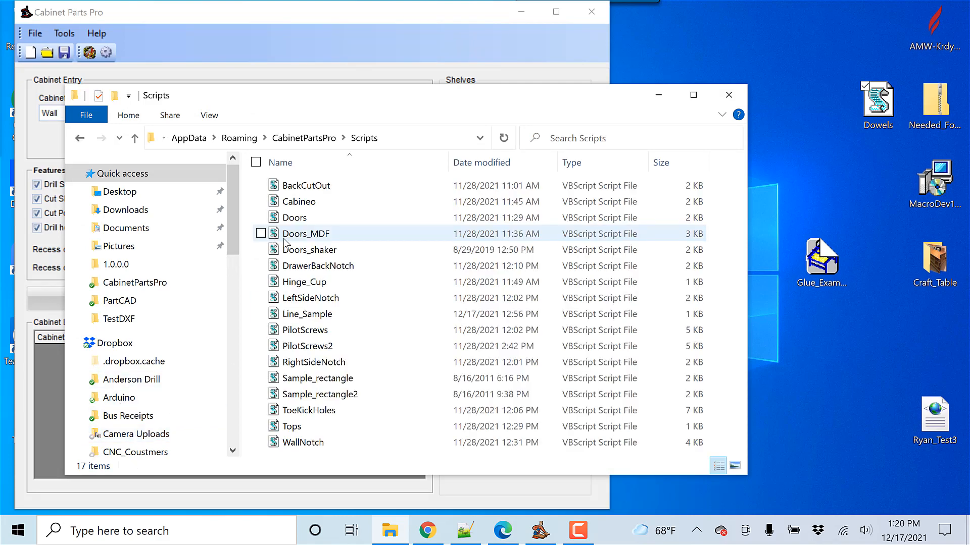
Step: Copy the Dowels script from the desktop into the Scripts folder and close the folder window
right_click(872, 109)
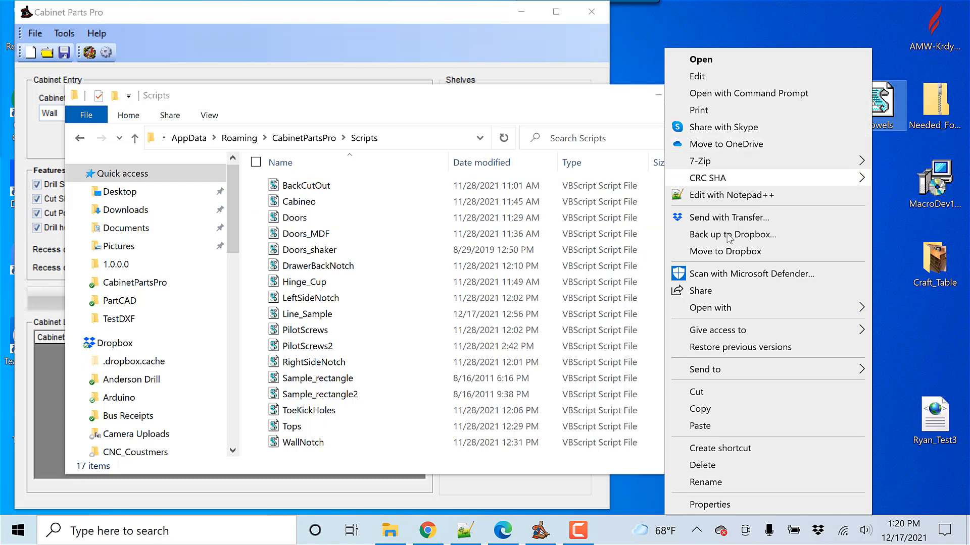
click(710, 409)
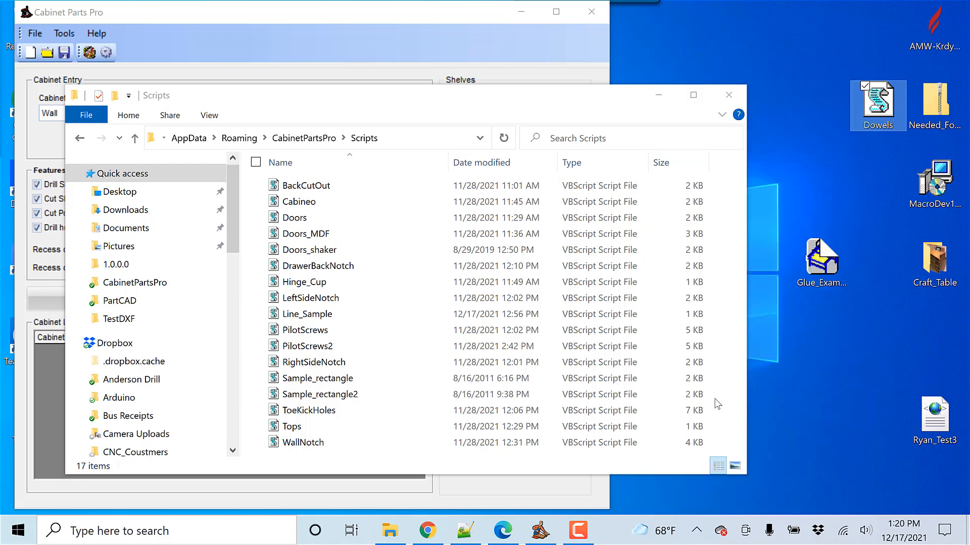
right_click(417, 333)
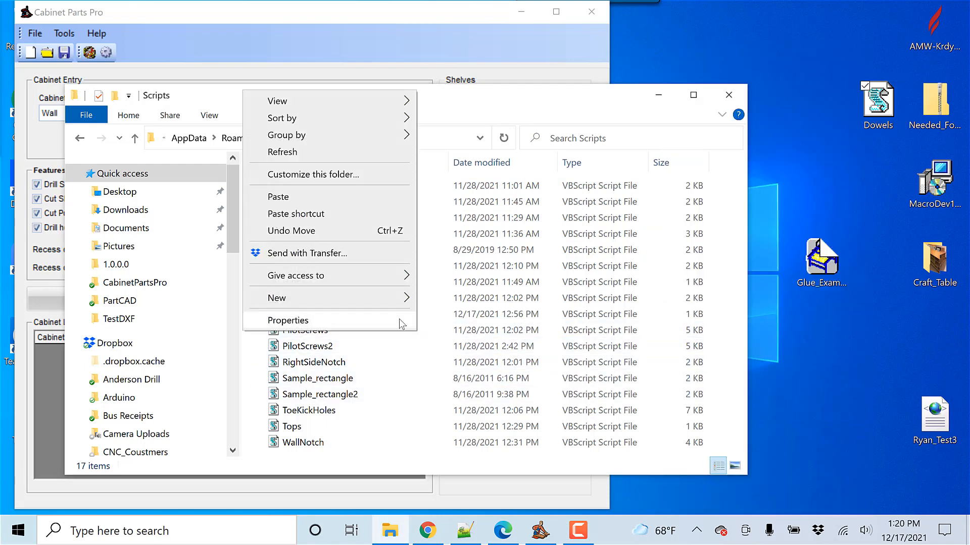
click(280, 197)
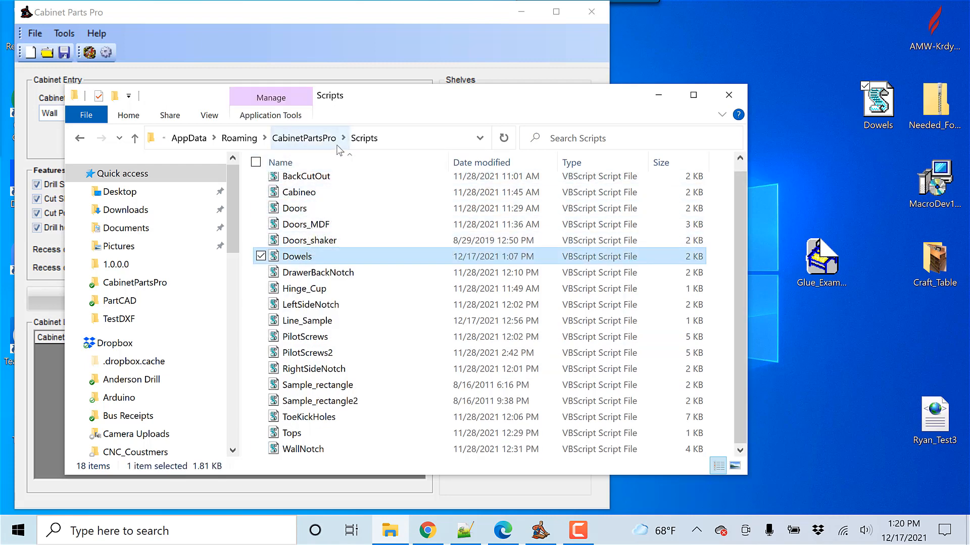
click(729, 95)
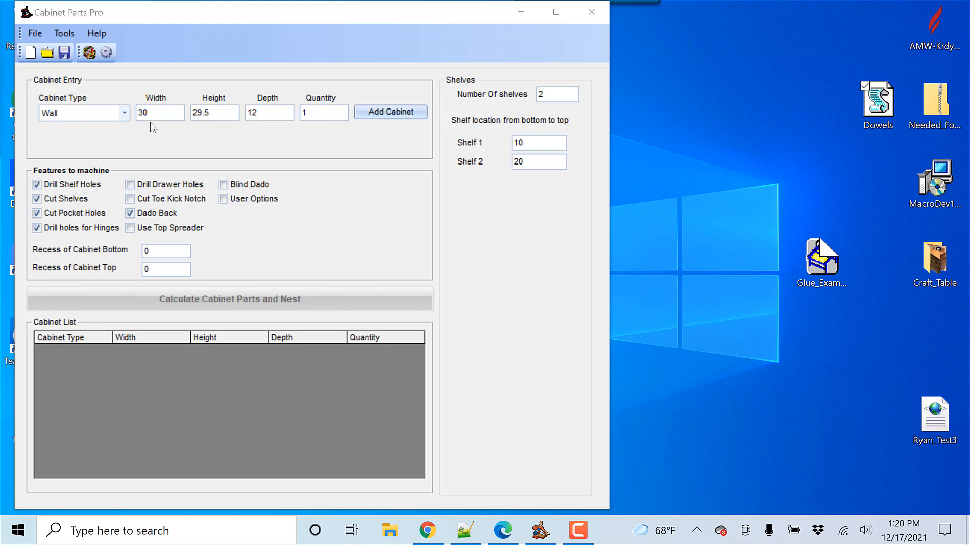
Step: Add a new user option feature named Dowels for the Wall cabinet type in the cabinet settings
click(106, 53)
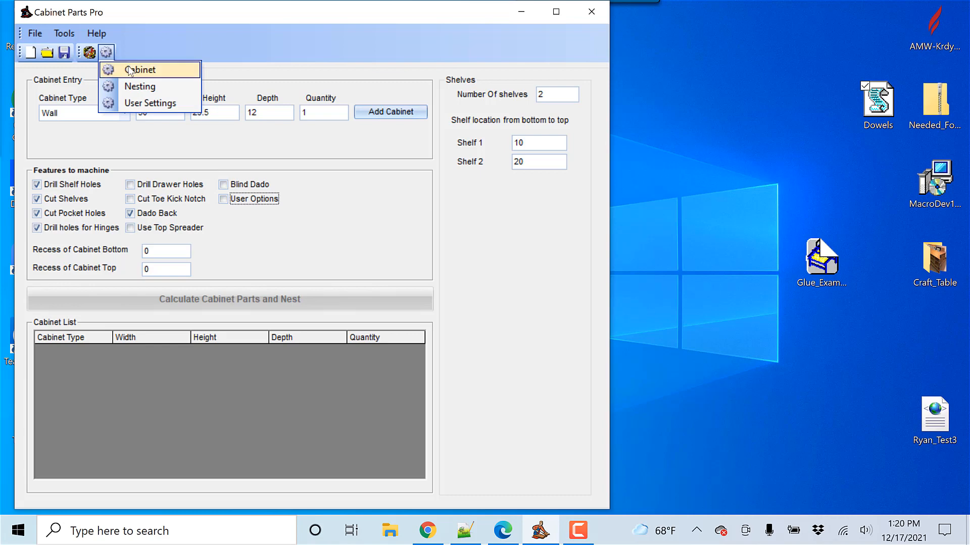
click(130, 71)
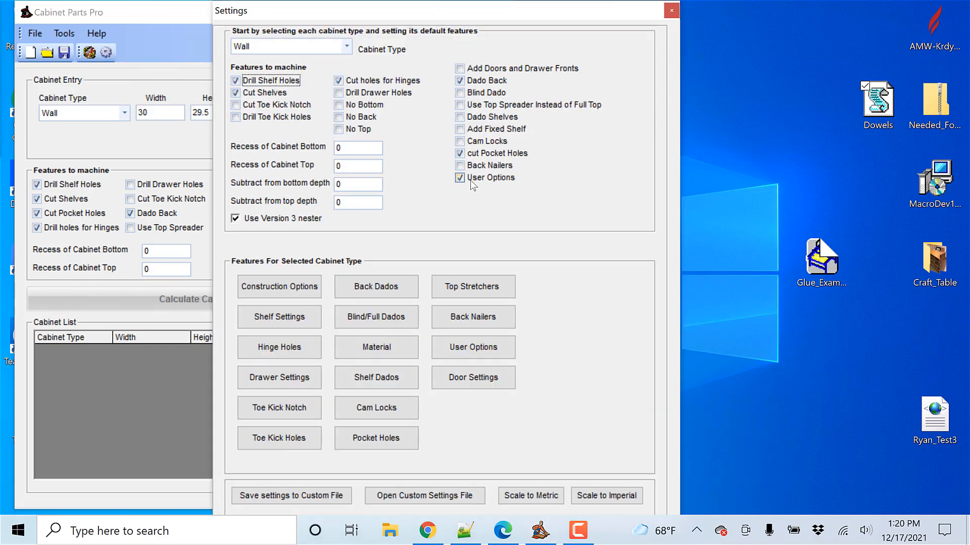
click(474, 348)
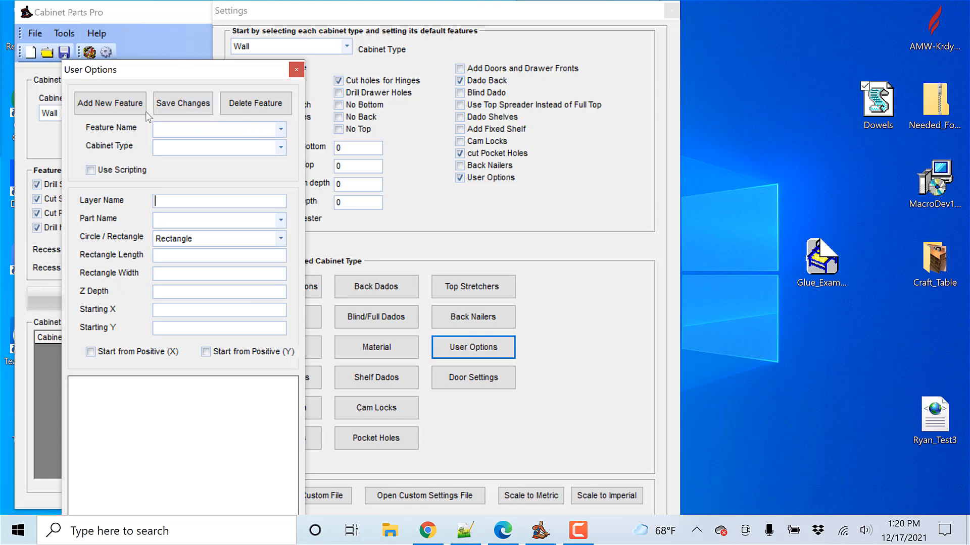
click(127, 110)
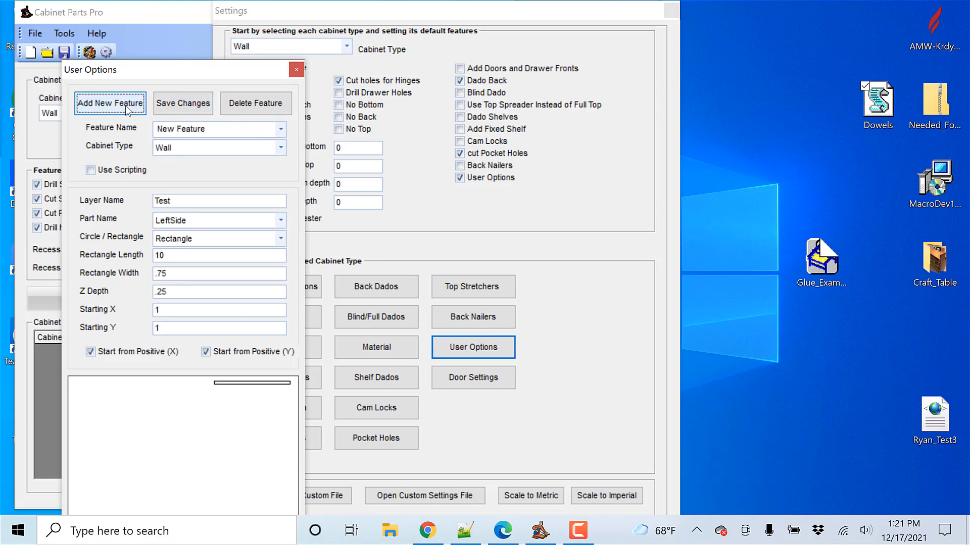
click(209, 129)
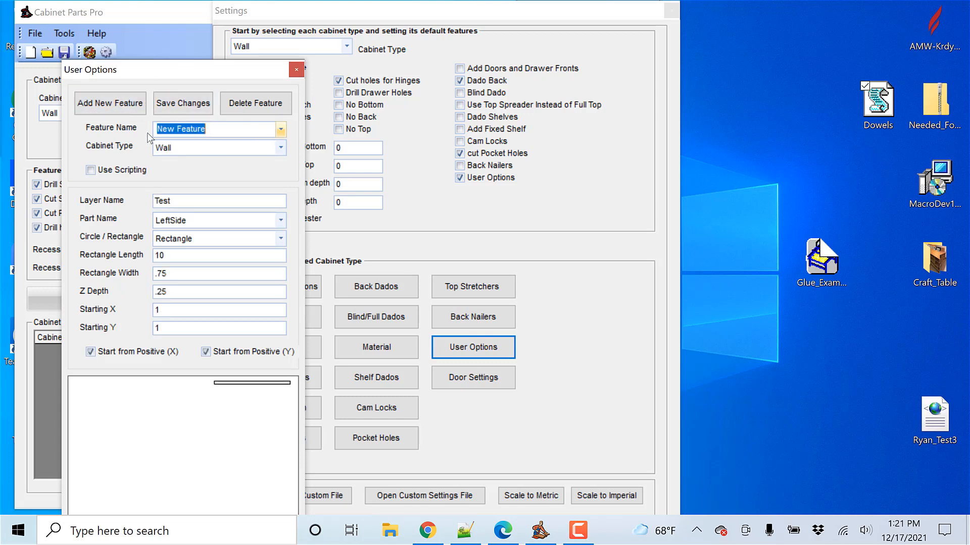
text(Dowels)
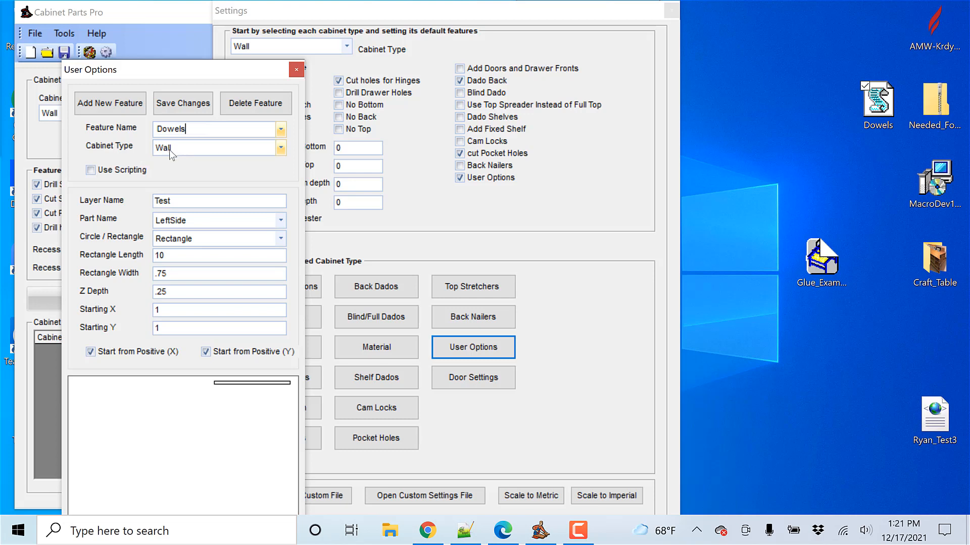
click(282, 149)
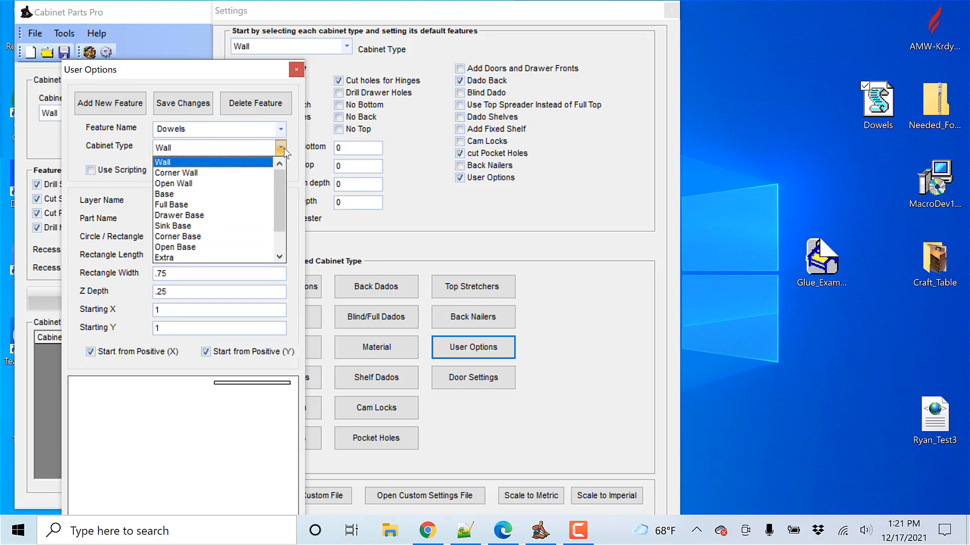
click(281, 149)
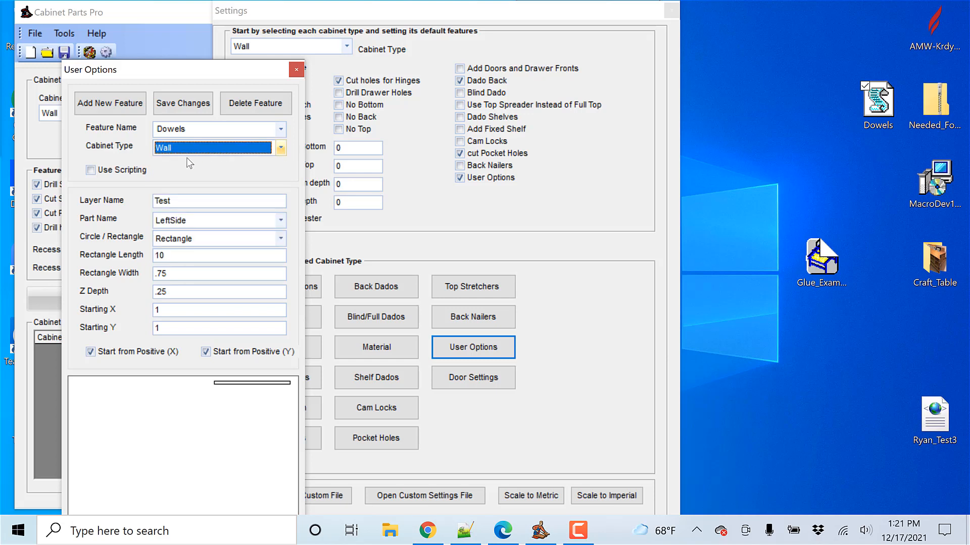
Step: Enable scripting for the Dowels feature, assign the Dowels.vbs script file, and save the feature changes
click(91, 170)
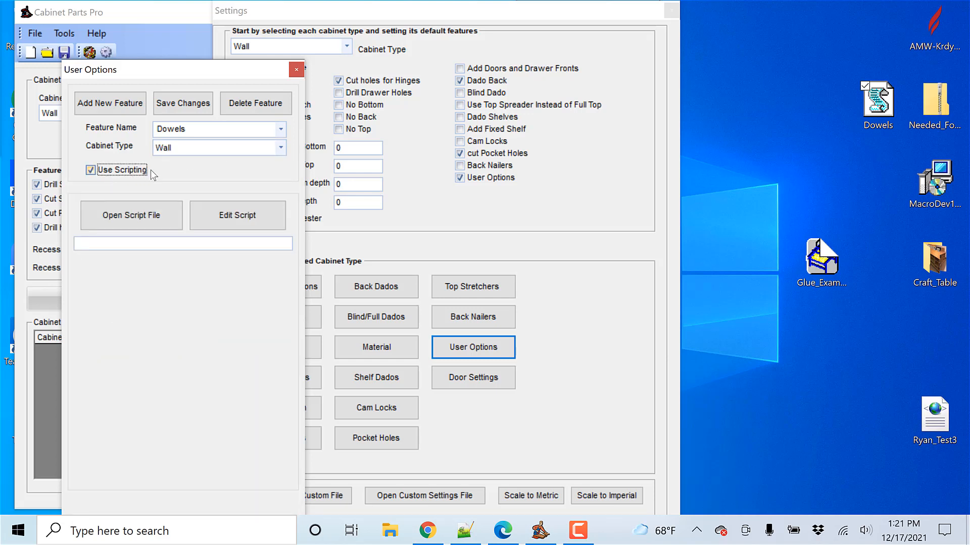
click(144, 222)
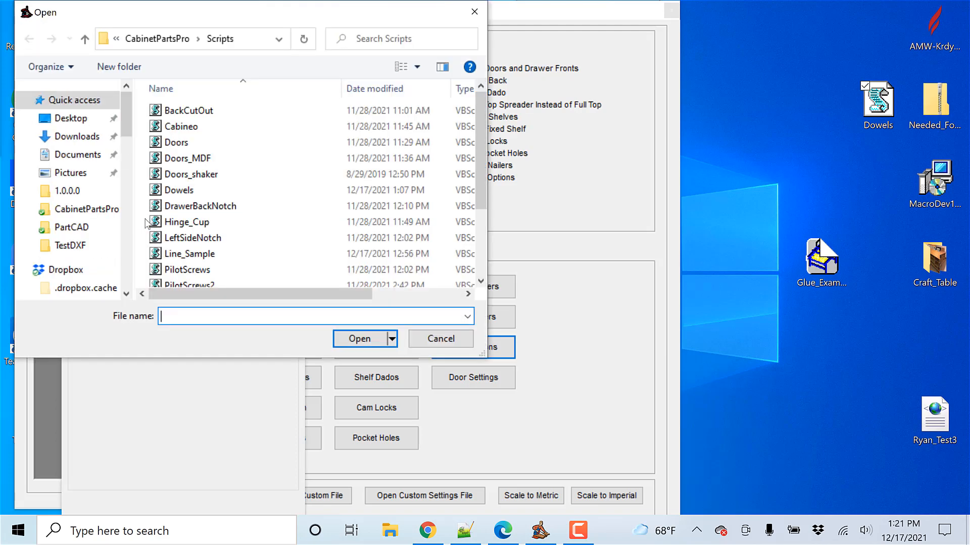
click(174, 194)
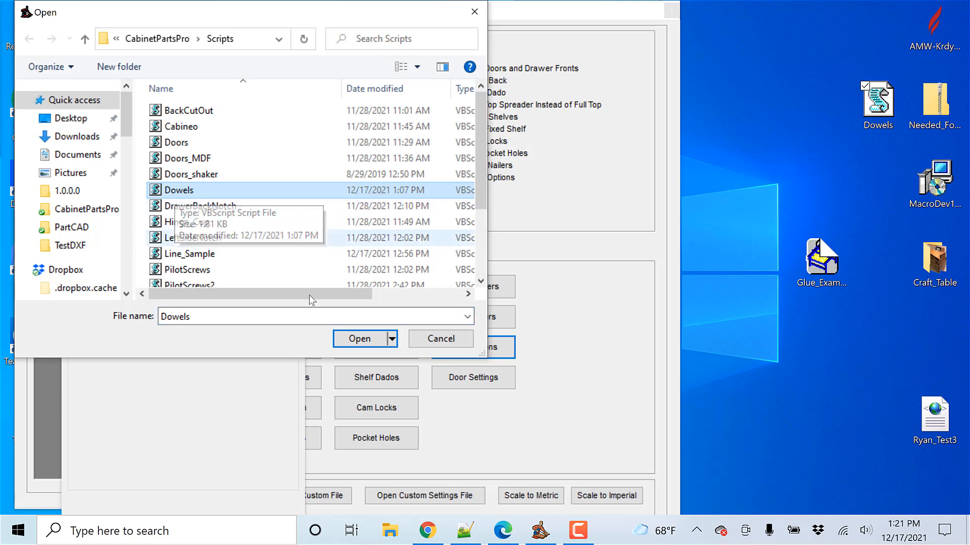
click(362, 342)
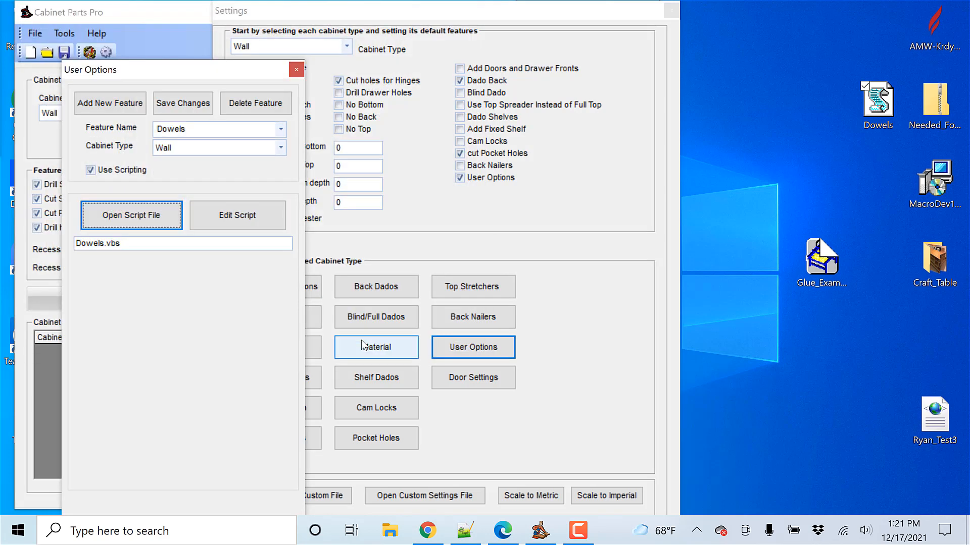
click(185, 112)
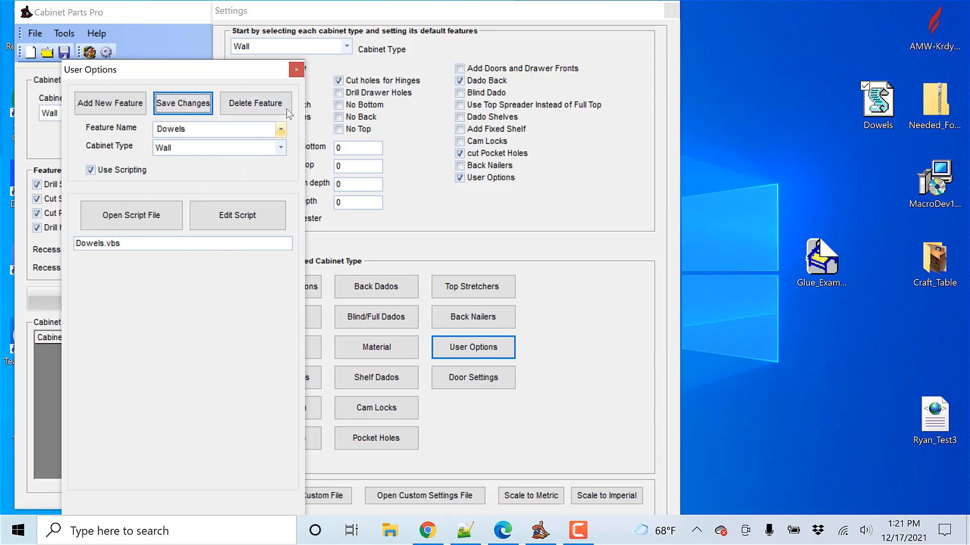
click(296, 69)
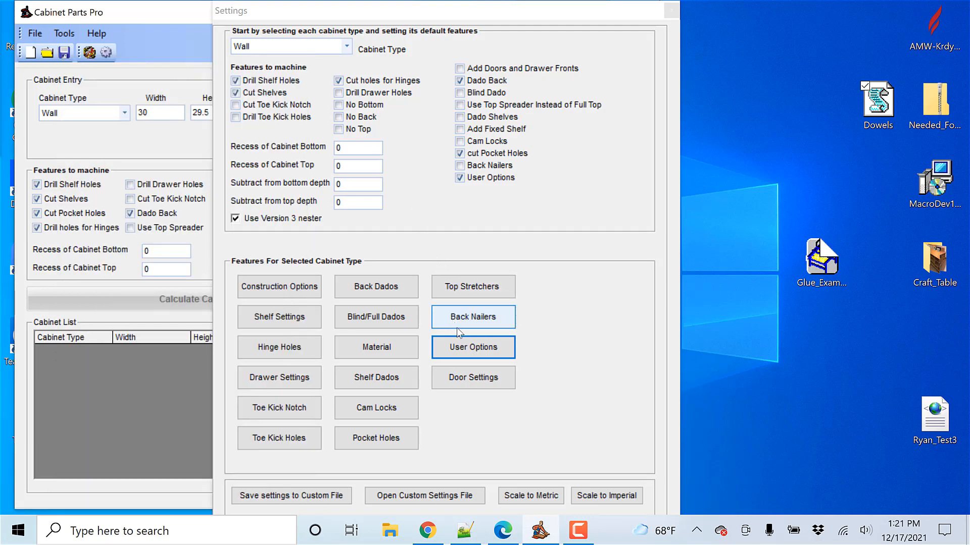
Step: Reopen the user options and load the saved Dowels feature to check its settings
click(468, 348)
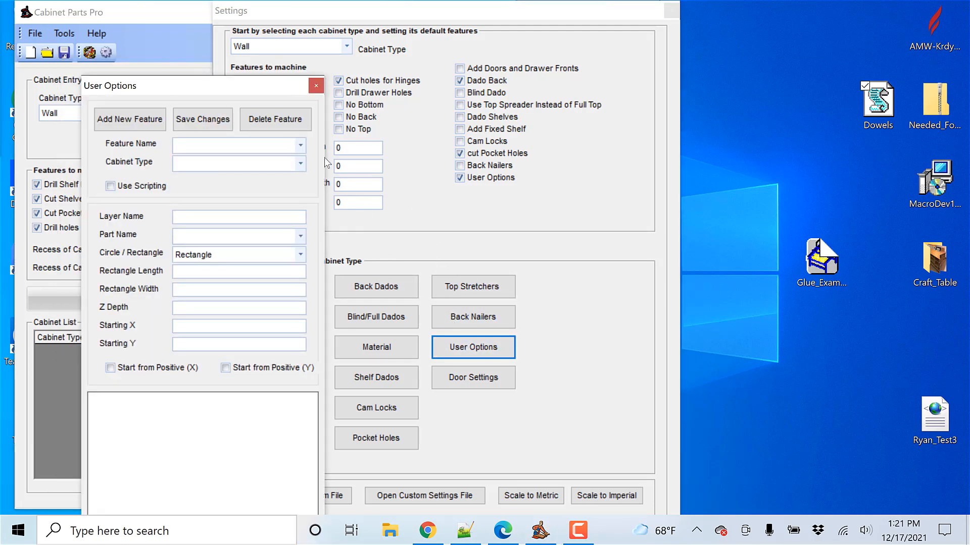
click(299, 144)
click(209, 161)
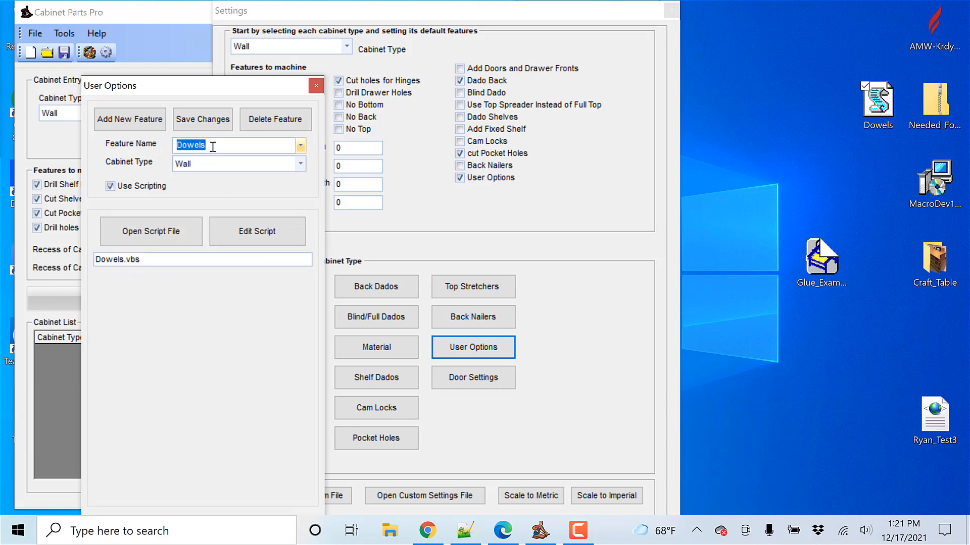
Step: Close the user options and settings windows, and reselect the Wall cabinet type to load its Dowels user option
click(316, 86)
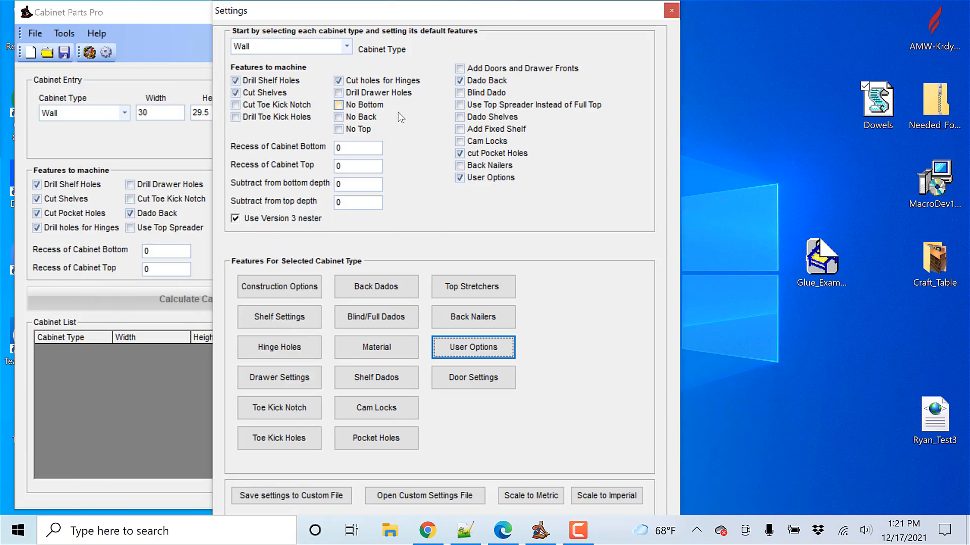
click(672, 11)
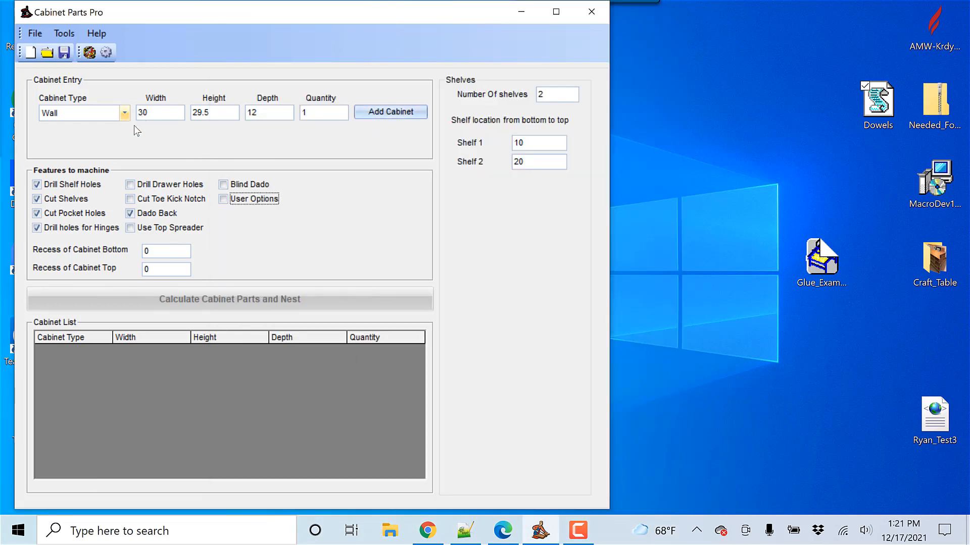
click(124, 113)
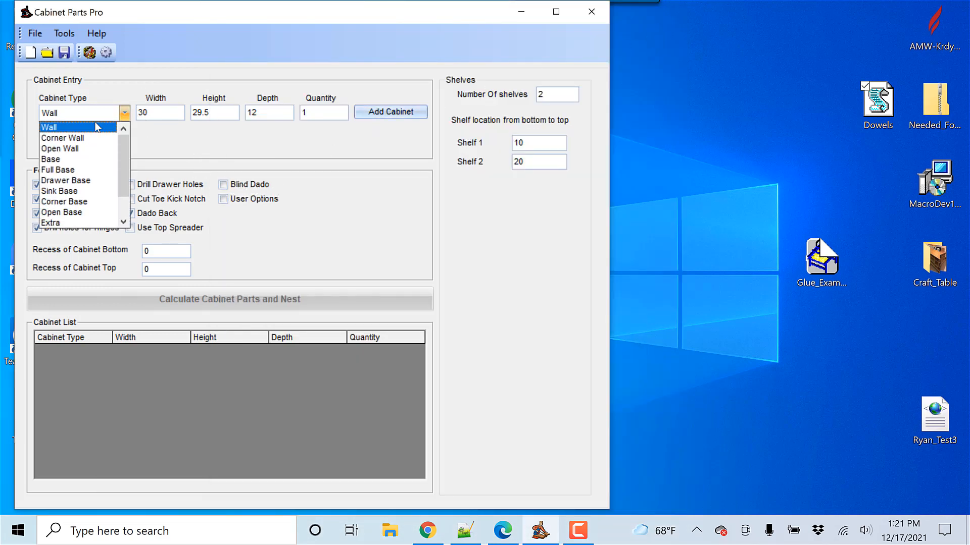
click(86, 129)
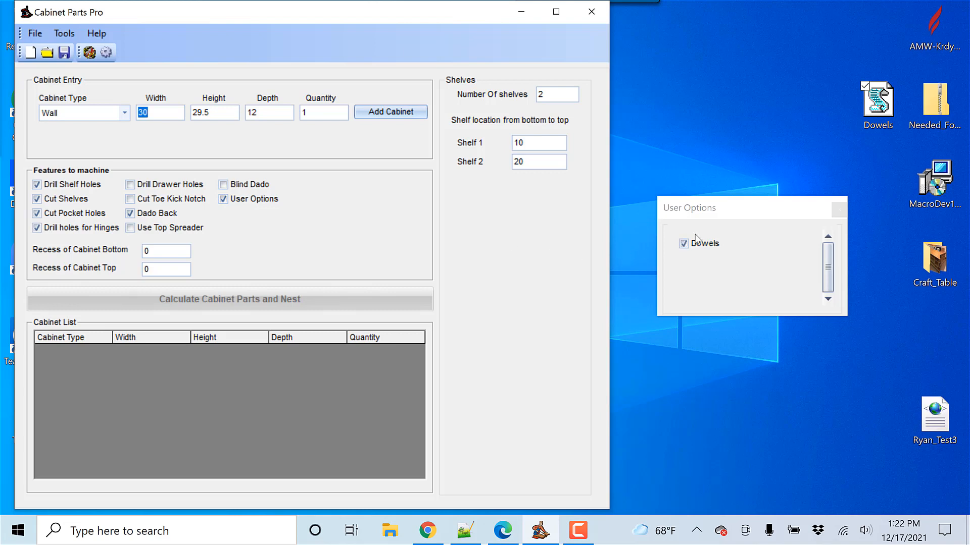
drag(737, 218, 700, 152)
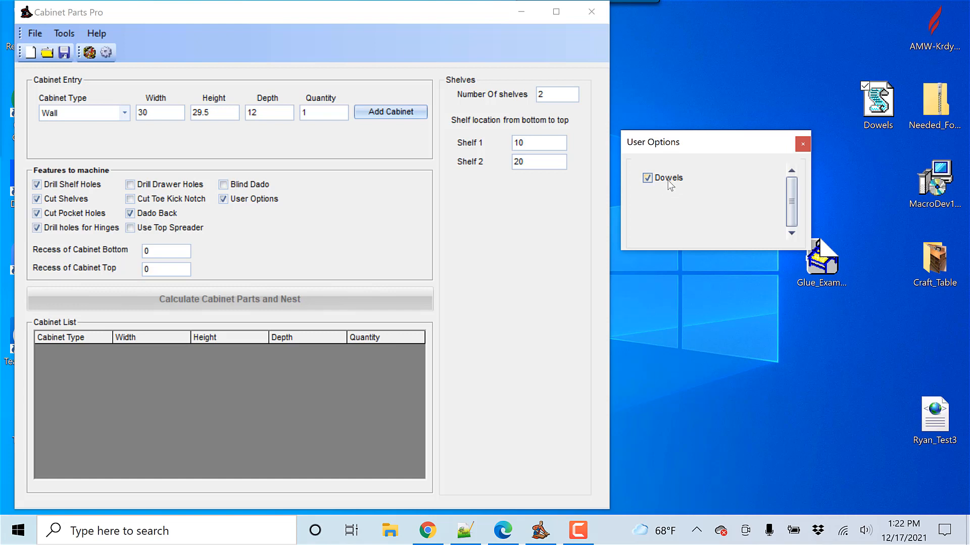
Step: Add one Wall cabinet, 30 wide, 29.5 high and 12 deep, to the cabinet list and calculate its parts and nest
click(224, 112)
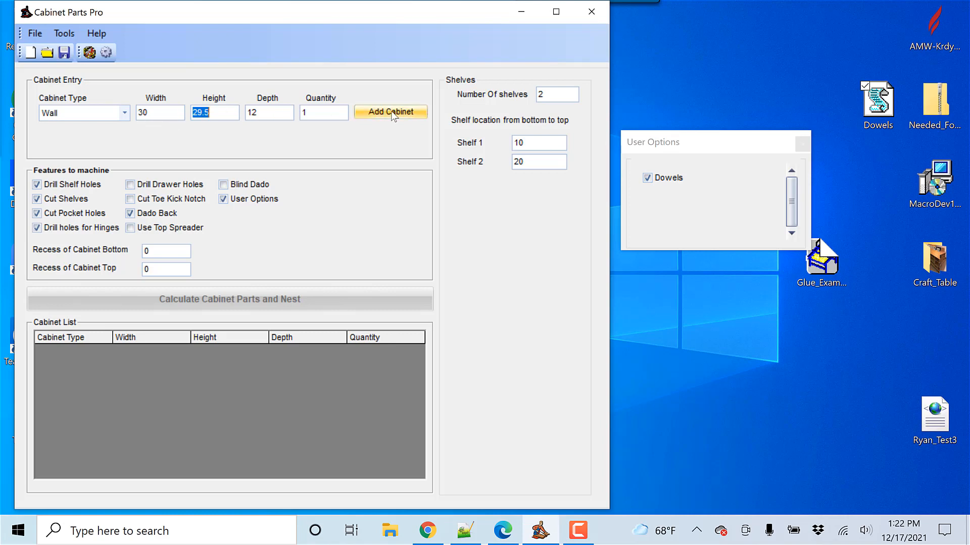
click(394, 113)
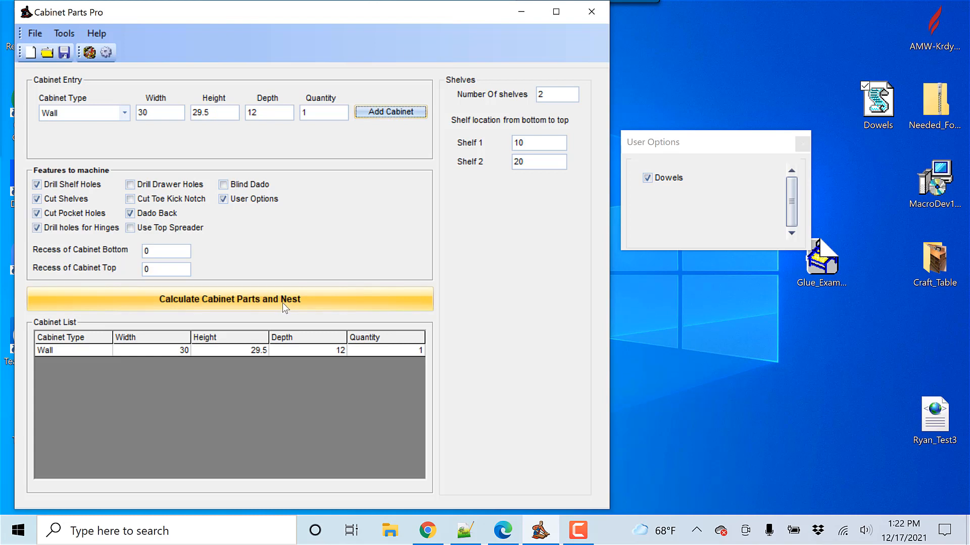
click(284, 303)
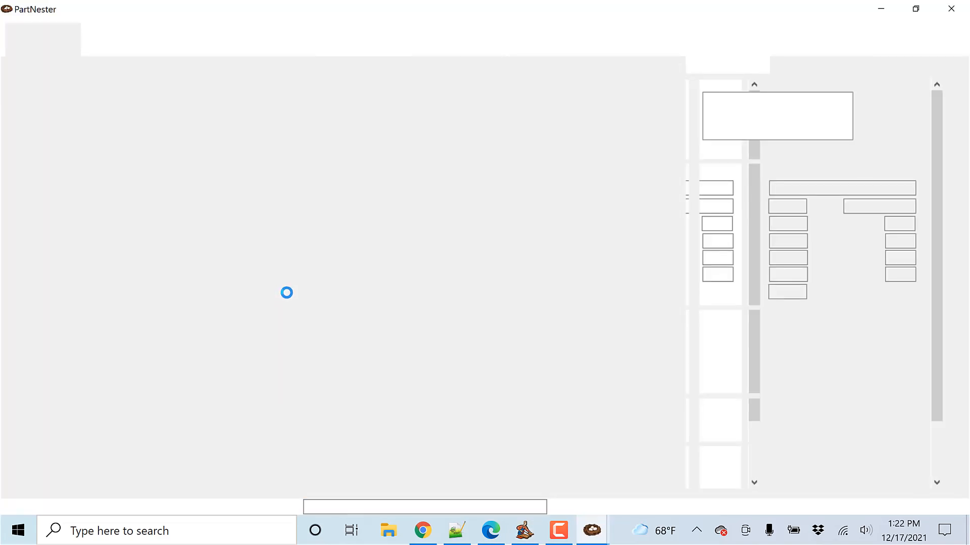
Step: Examine the dowel holes on the nested parts by highlighting the 1DowelPilot and 2Dowels layers in turn
scroll(429, 297, up, 3)
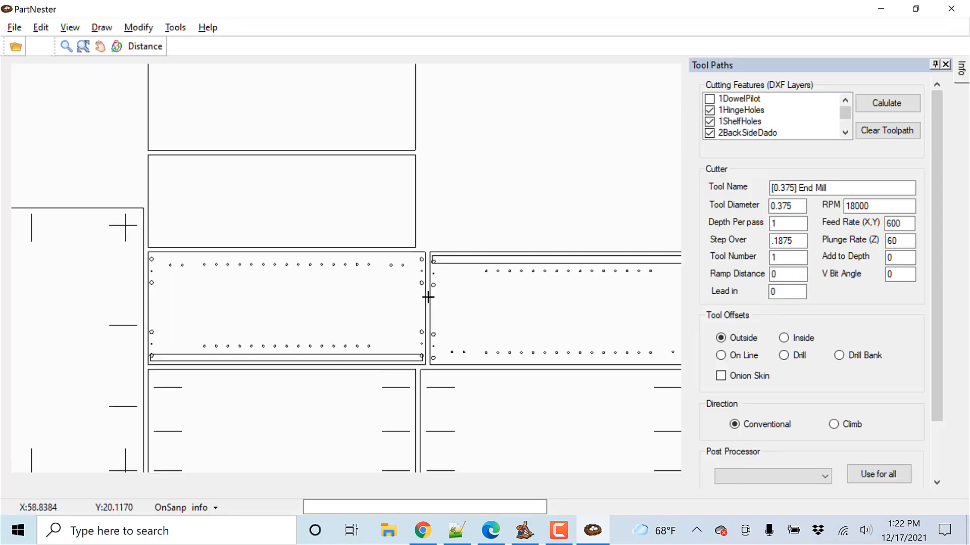
scroll(429, 296, up, 2)
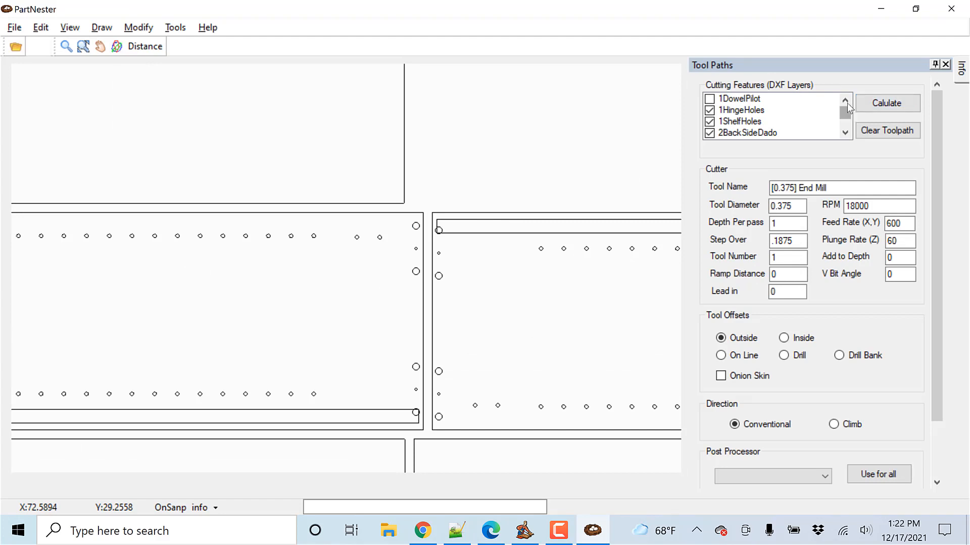
click(755, 99)
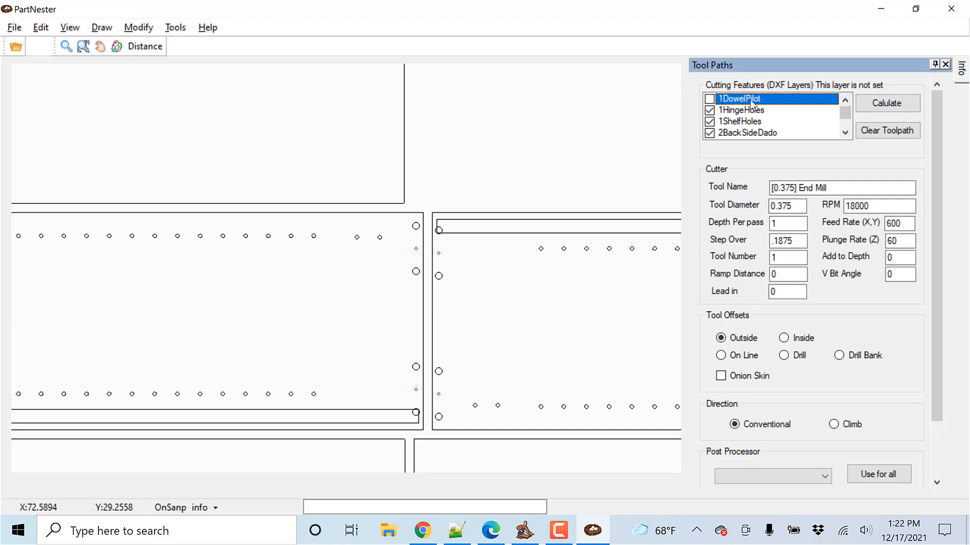
click(709, 99)
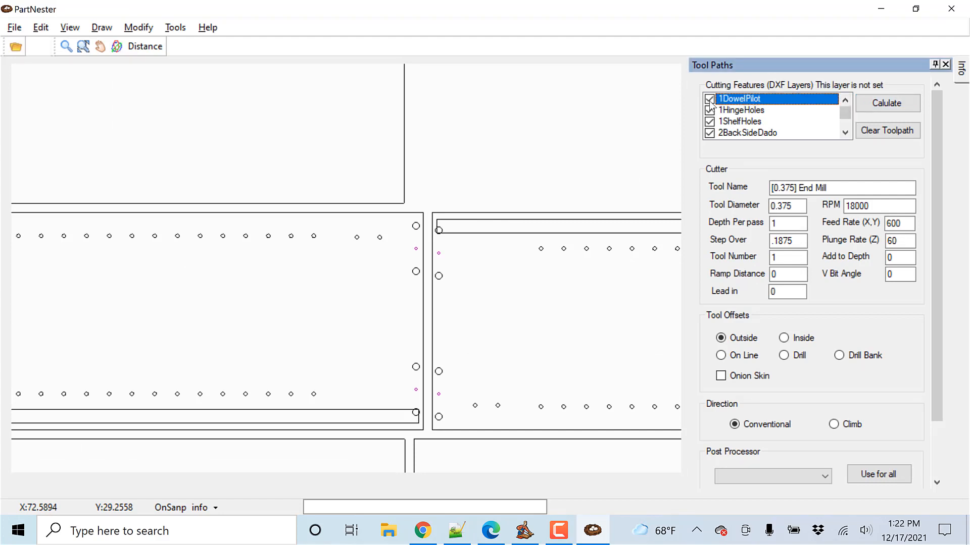
click(845, 133)
click(845, 134)
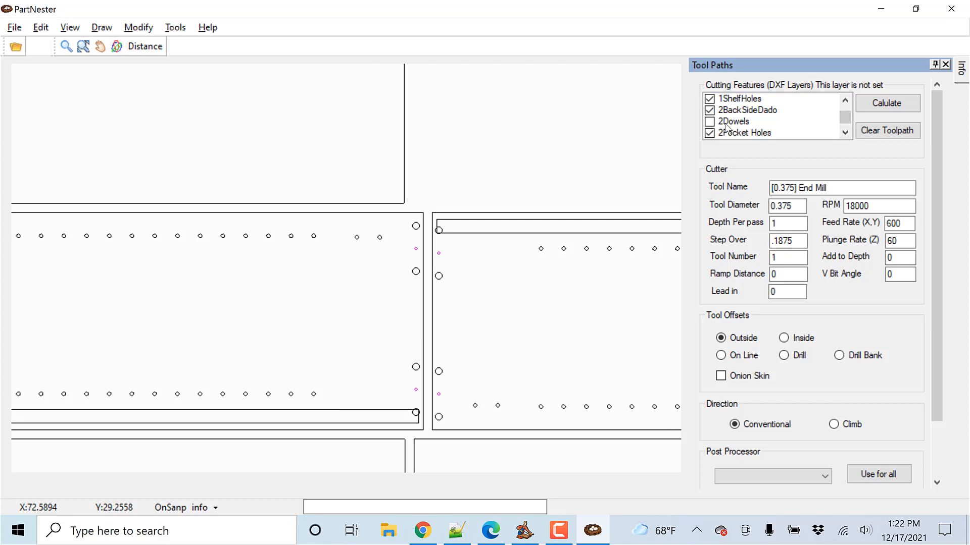
click(728, 123)
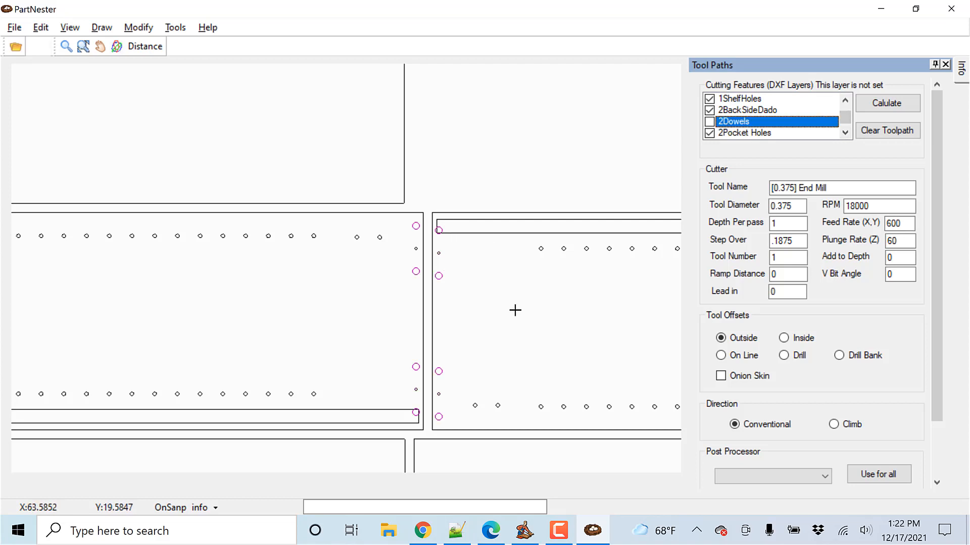
scroll(516, 308, down, 3)
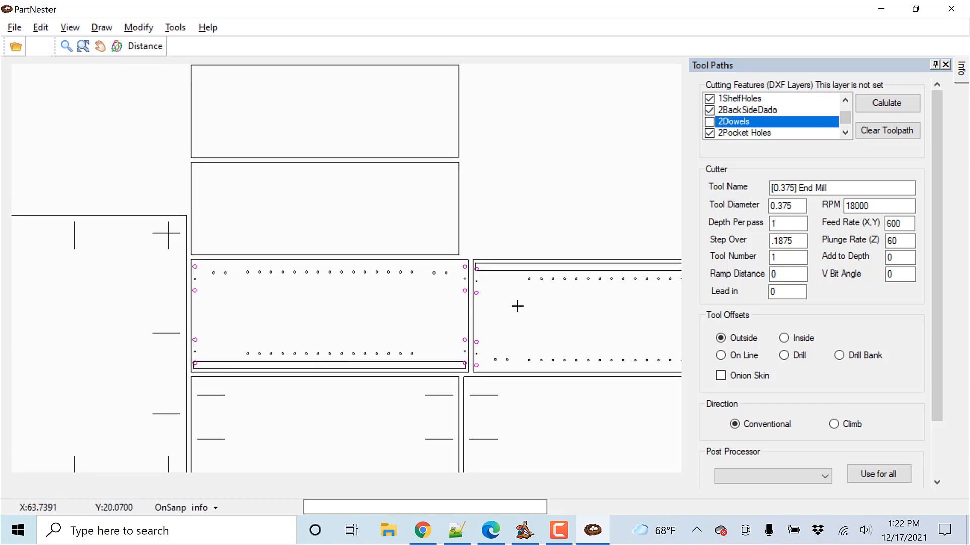